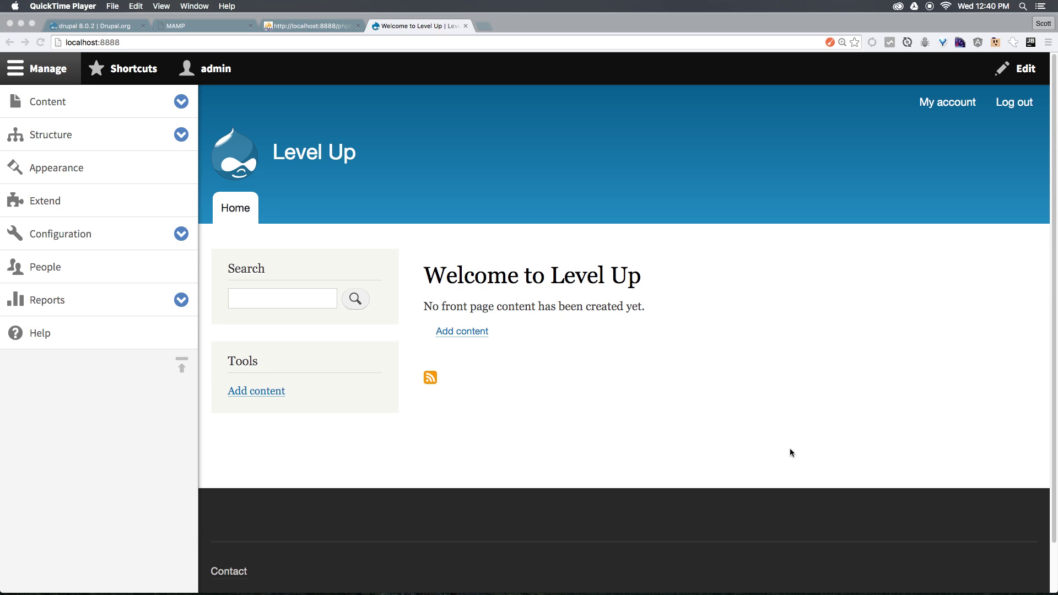
# Go from the Content overview to the Add content page listing Article and Basic page.
pyautogui.click(532, 326)
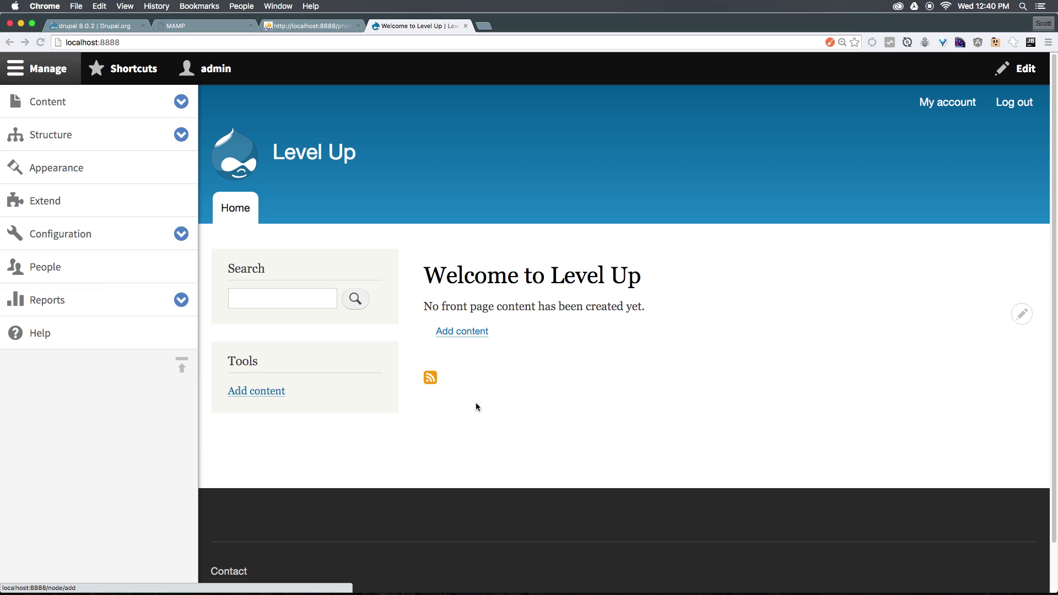
pyautogui.click(50, 103)
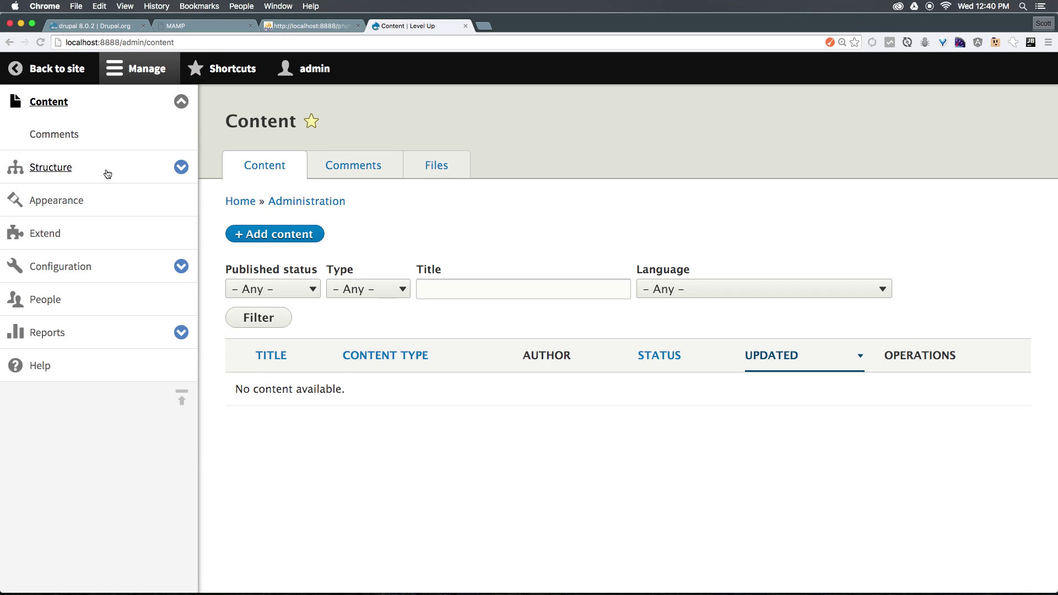
pyautogui.click(267, 233)
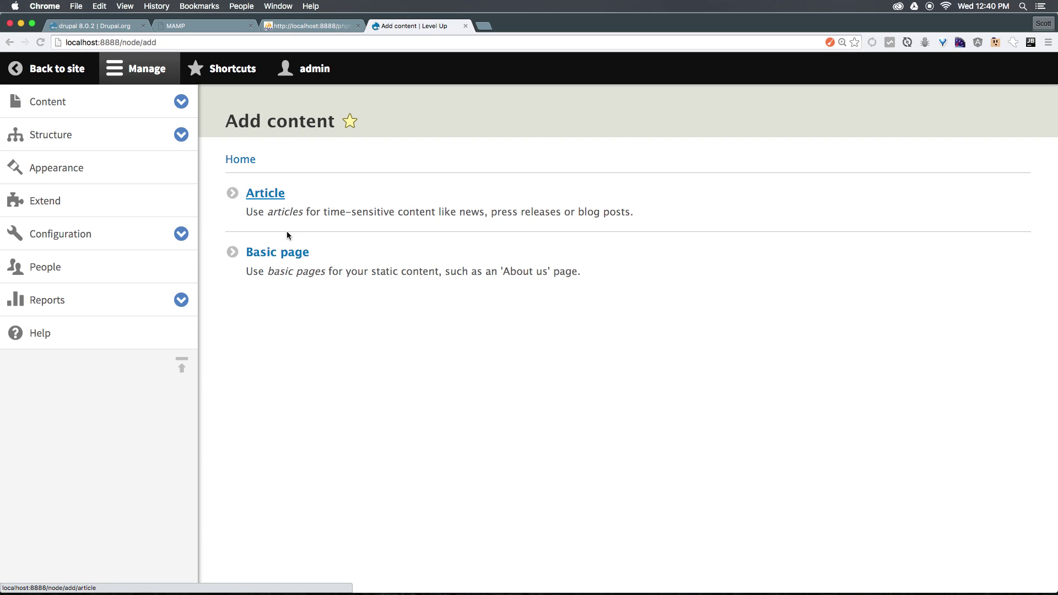
# Create a Basic page titled 'About Us' and move into the empty Body field.
pyautogui.click(275, 251)
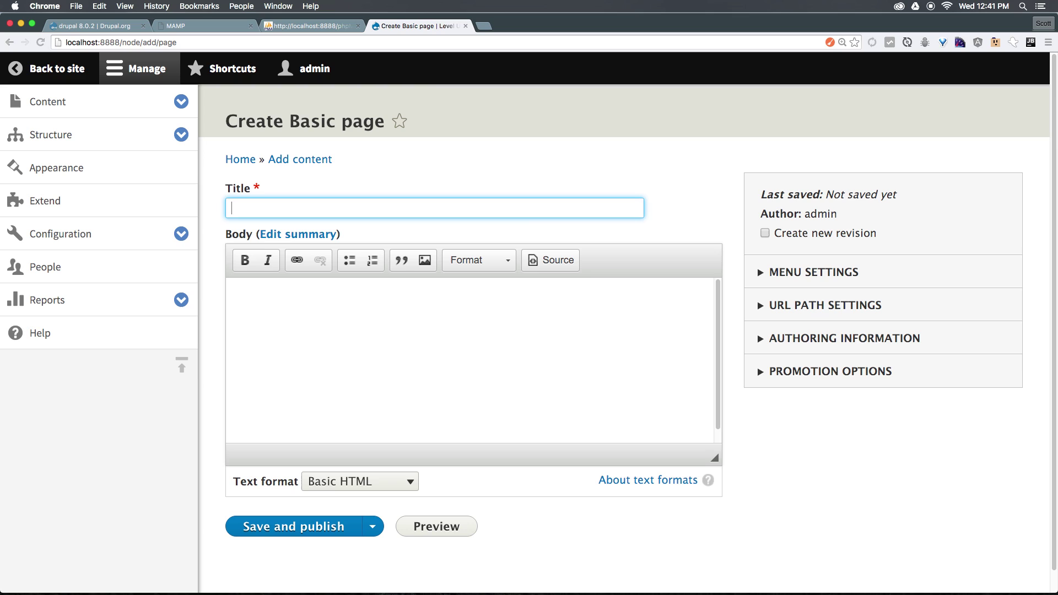
pyautogui.write('About Us')
pyautogui.press('Tab')
pyautogui.press('Tab')
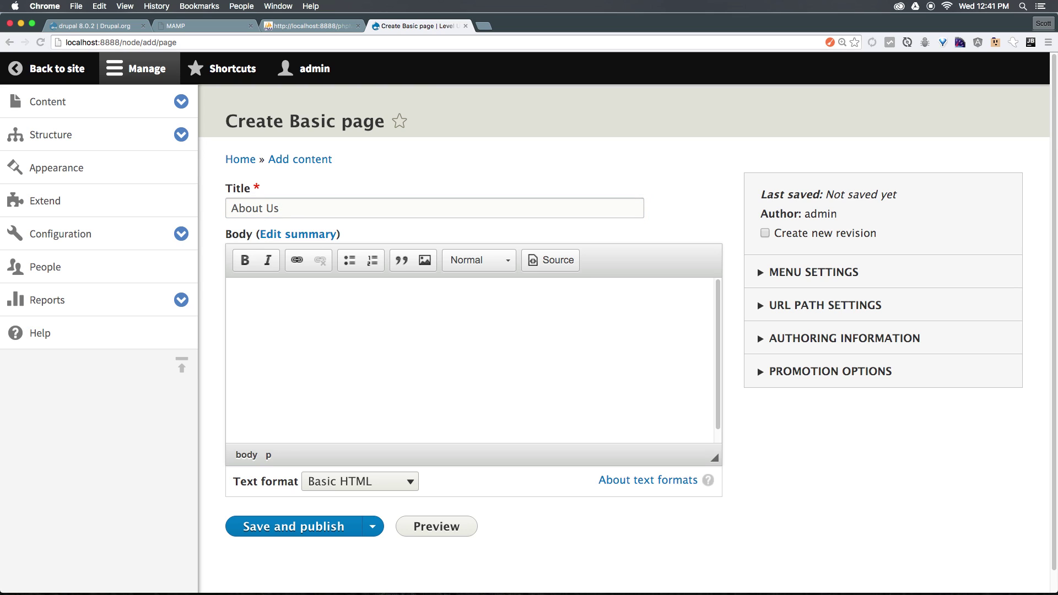
# Search the web for 'lorem' in a new tab and open the lipsum.com generator.
pyautogui.press('cmd+t')
pyautogui.write('lorem ipsum')
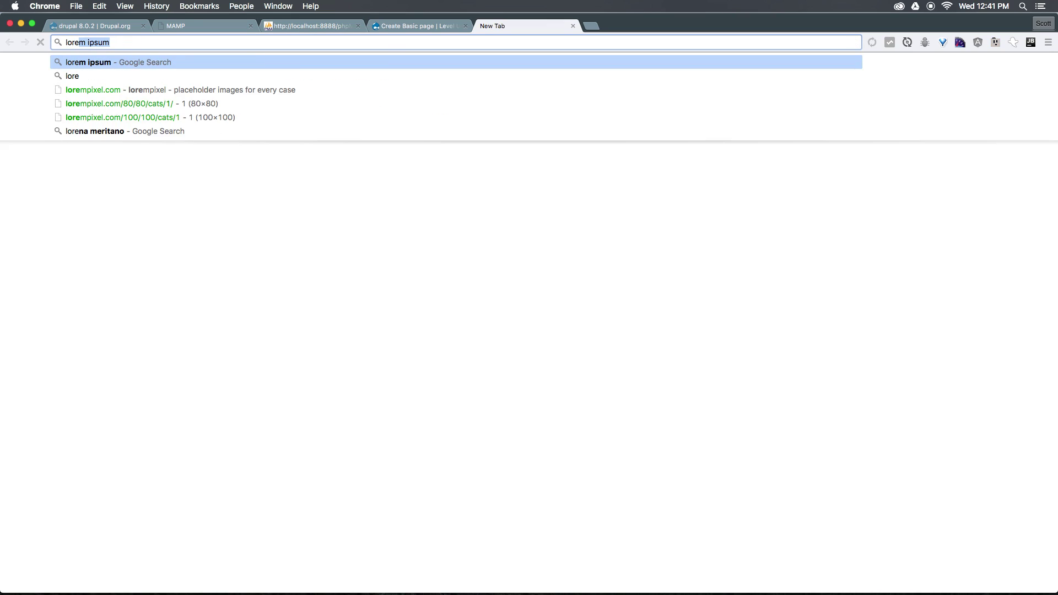
pyautogui.press('Return')
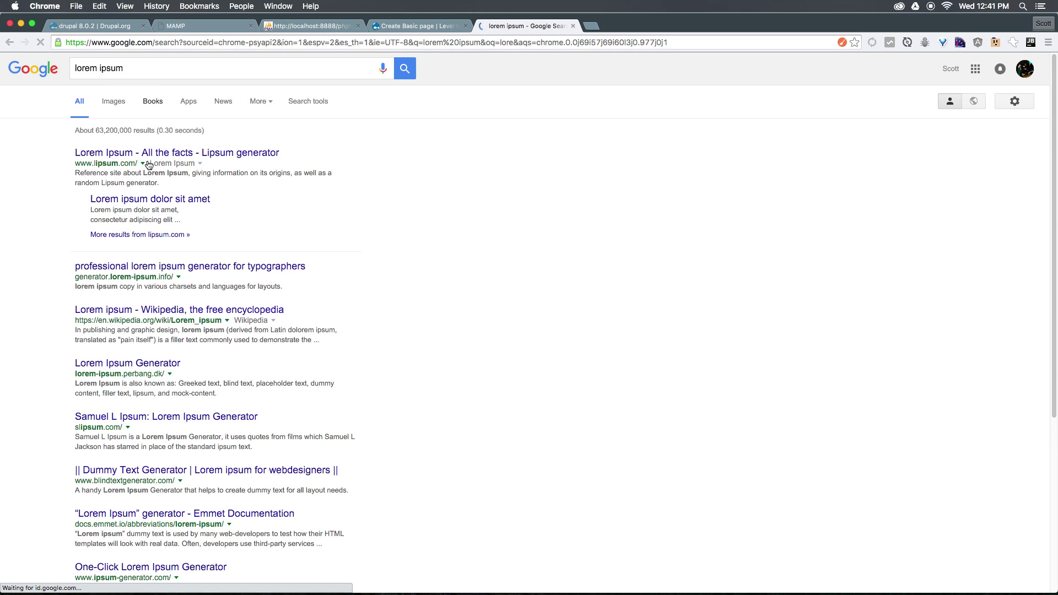
pyautogui.click(200, 152)
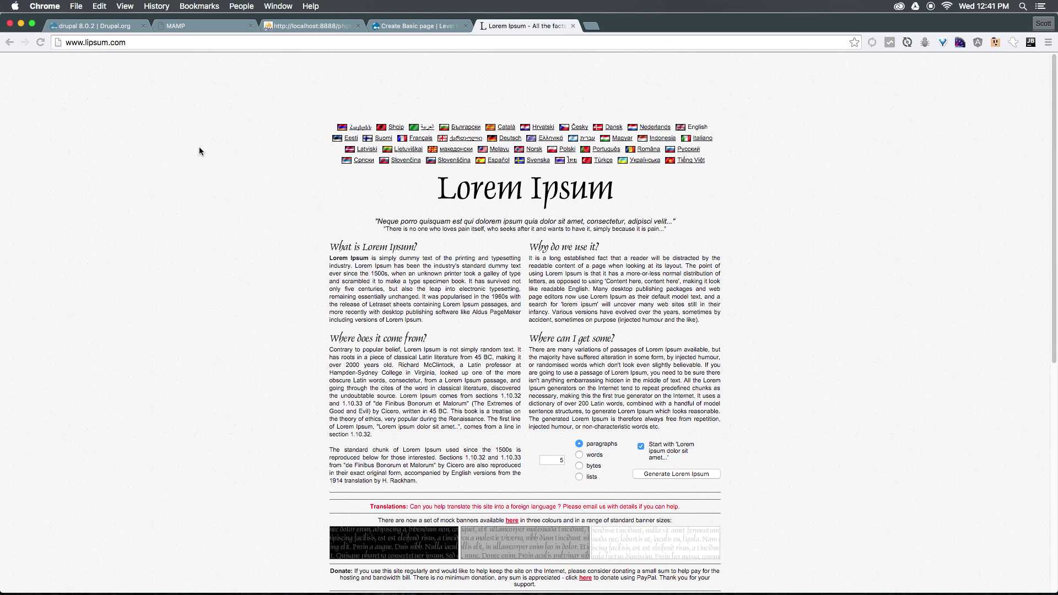
# Generate 2 lorem ipsum paragraphs on lipsum.com and select both of them.
pyautogui.scroll(-10, 568, 381)
pyautogui.scroll(9, 534, 466)
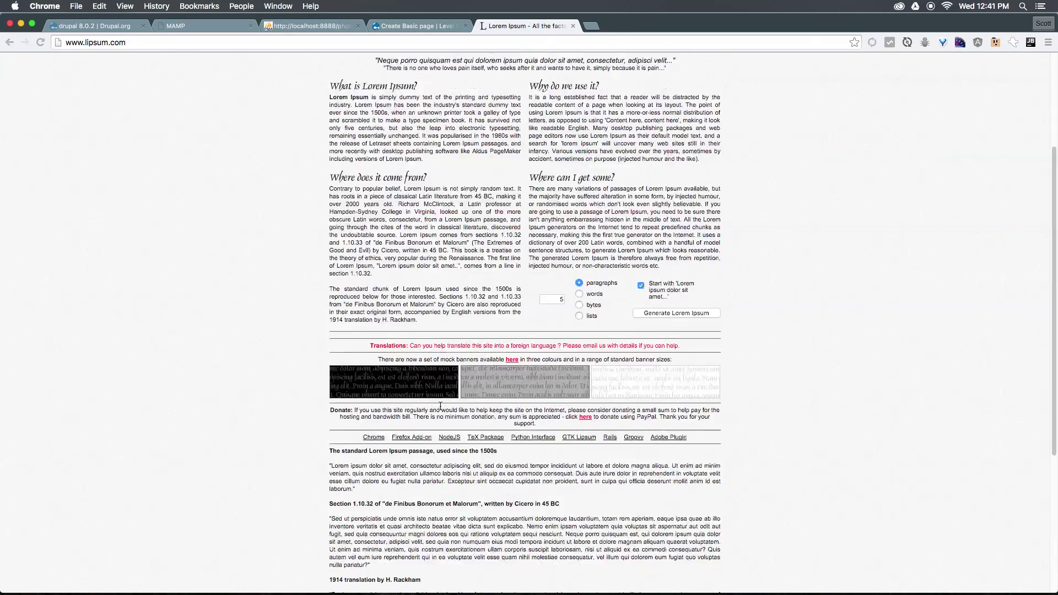
pyautogui.doubleClick(548, 448)
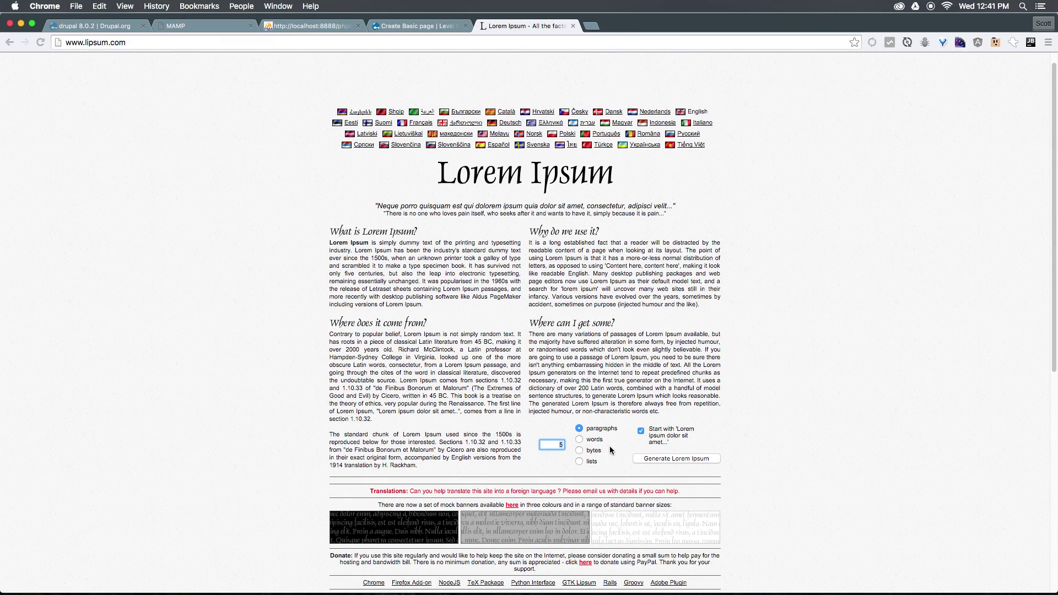
pyautogui.write('2')
pyautogui.click(685, 462)
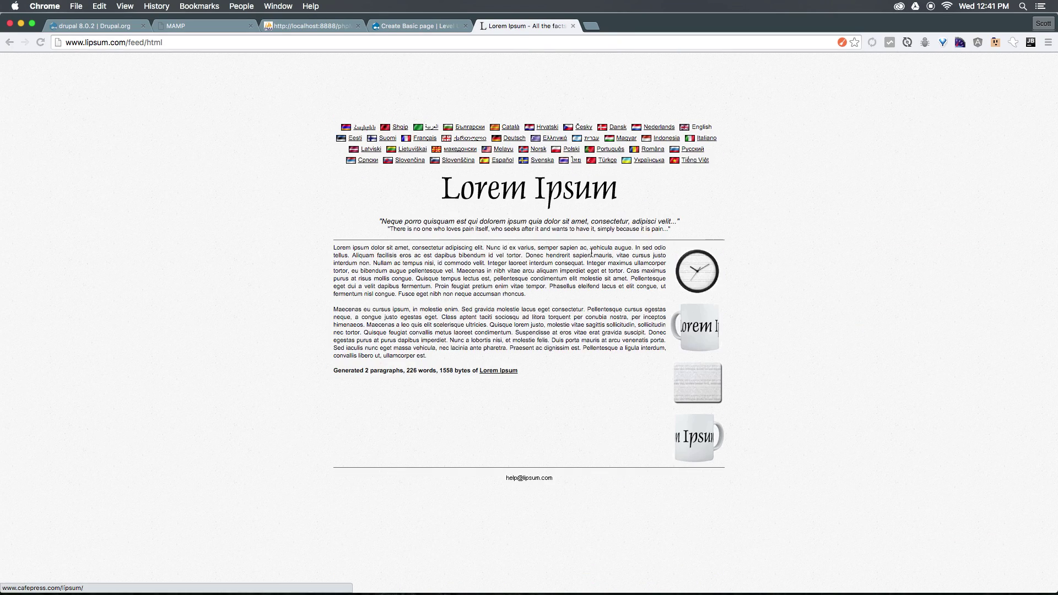
pyautogui.moveTo(472, 358); pyautogui.dragTo(319, 244)
# Copy the paragraphs, close the lipsum tab, paste them into the body and check the HTML source.
pyautogui.press('super+c')
pyautogui.press('super+w')
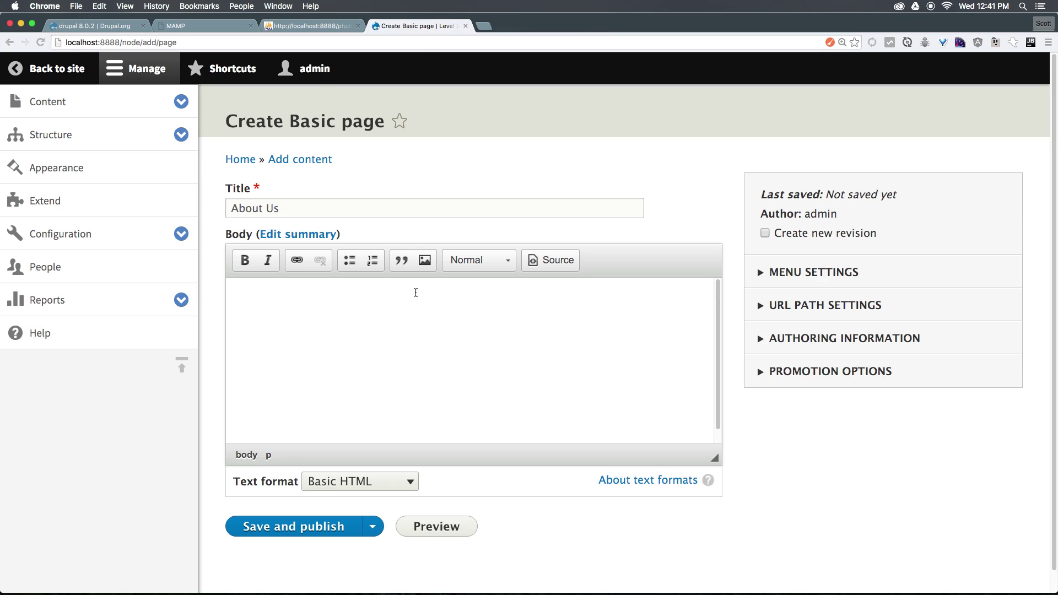
pyautogui.press('super+v')
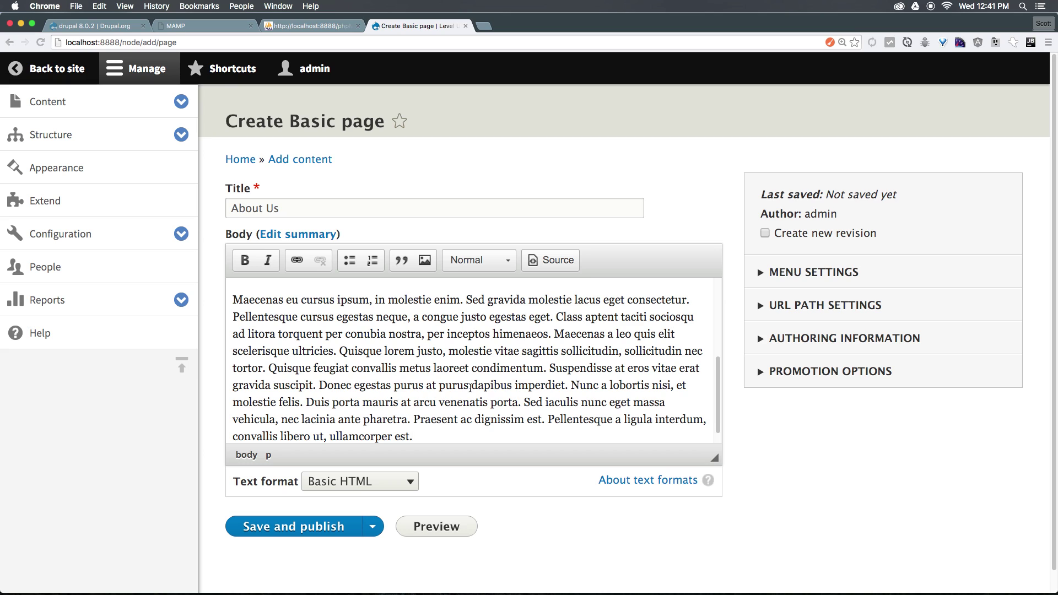
pyautogui.click(554, 259)
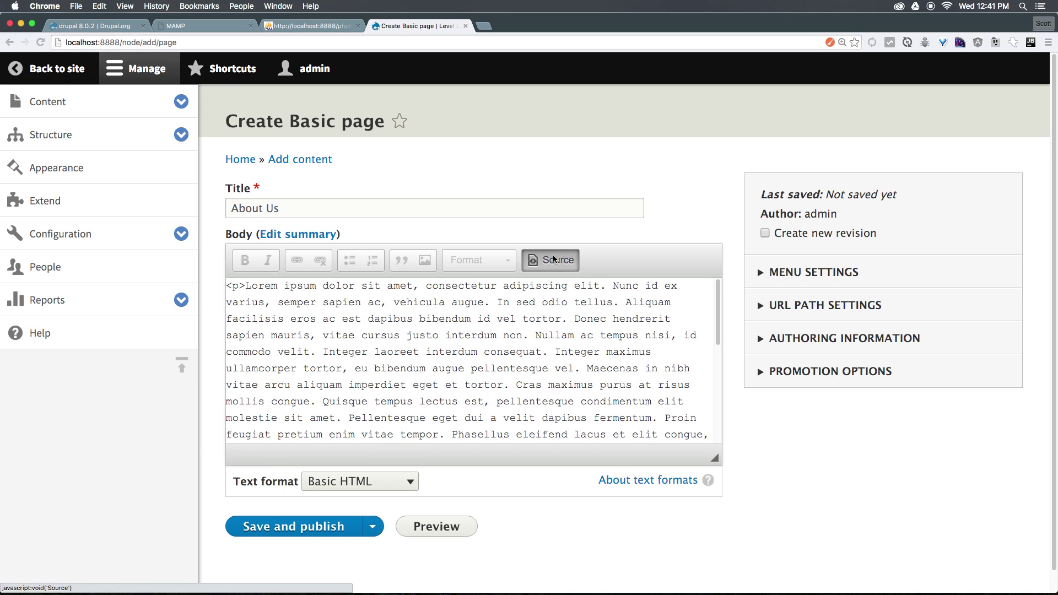
pyautogui.click(554, 259)
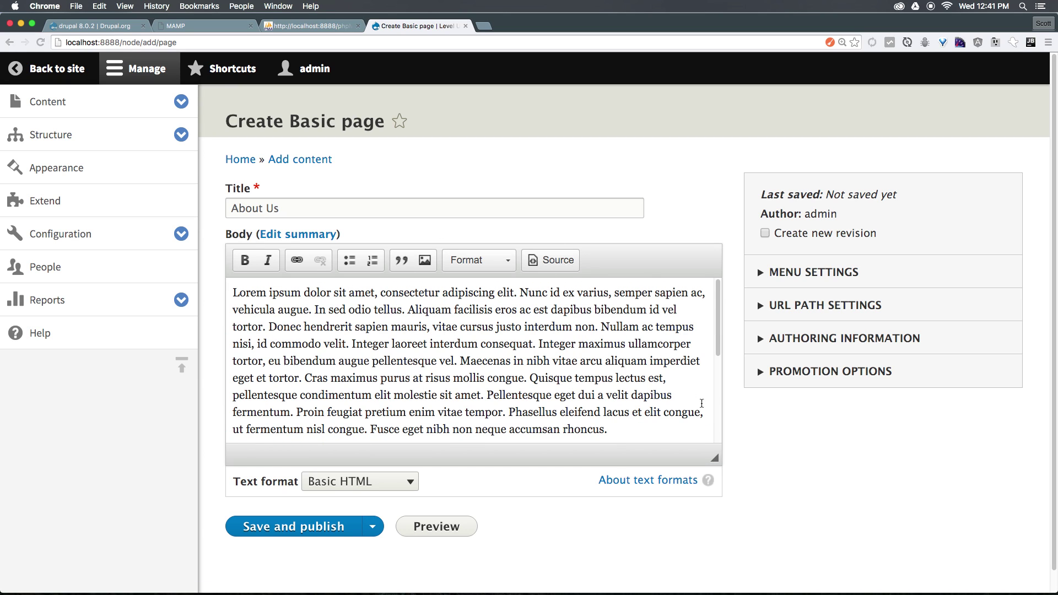
# Keep Basic HTML as the body's text format and recheck the source view.
pyautogui.scroll(-3, 378, 363)
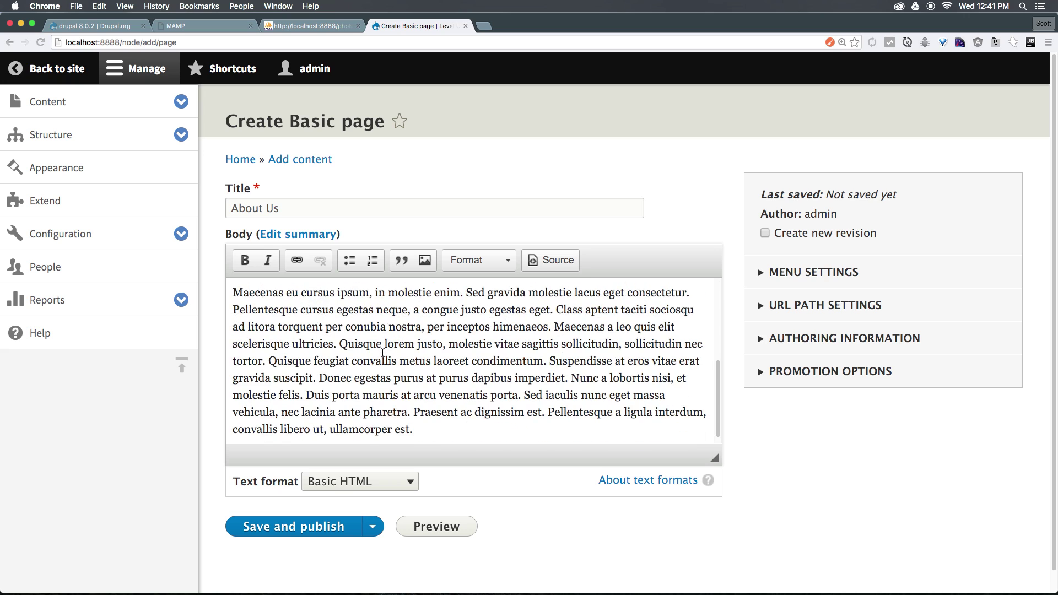
pyautogui.scroll(3, 386, 352)
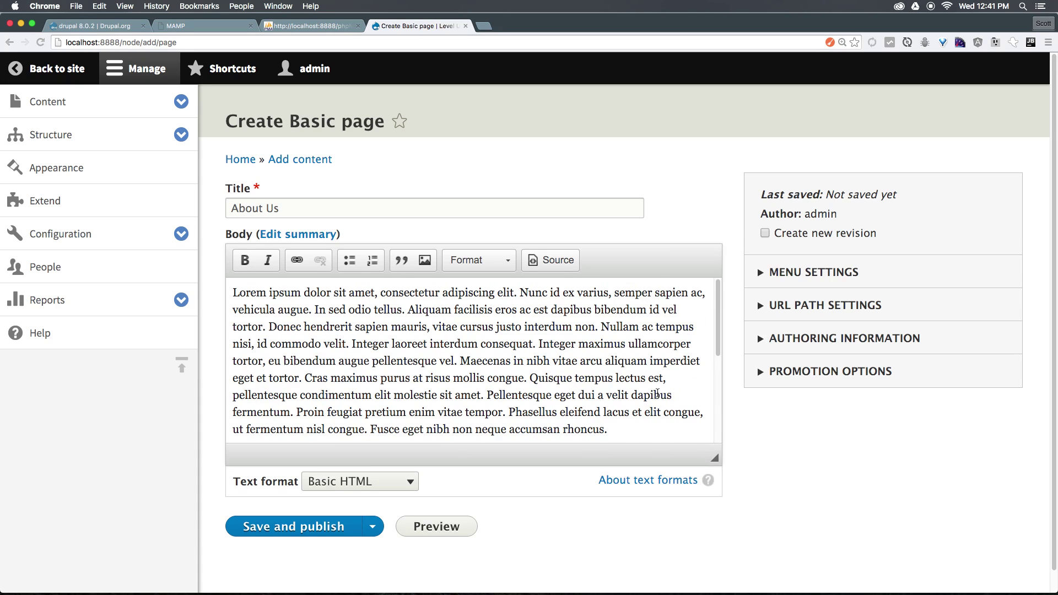
pyautogui.scroll(-5, 658, 394)
pyautogui.scroll(5, 651, 391)
pyautogui.scroll(-3, 598, 377)
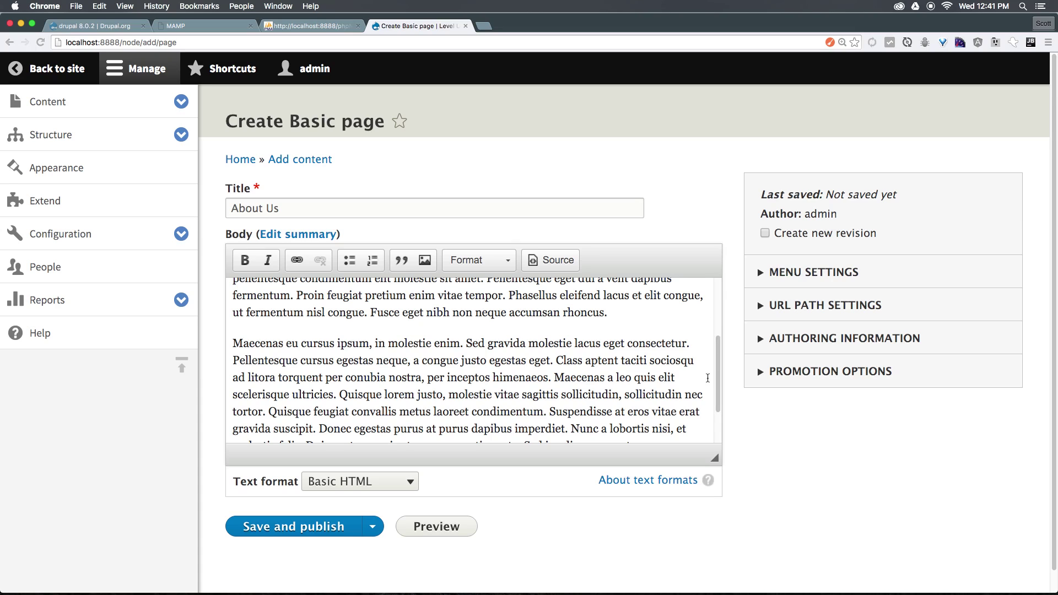
pyautogui.click(378, 481)
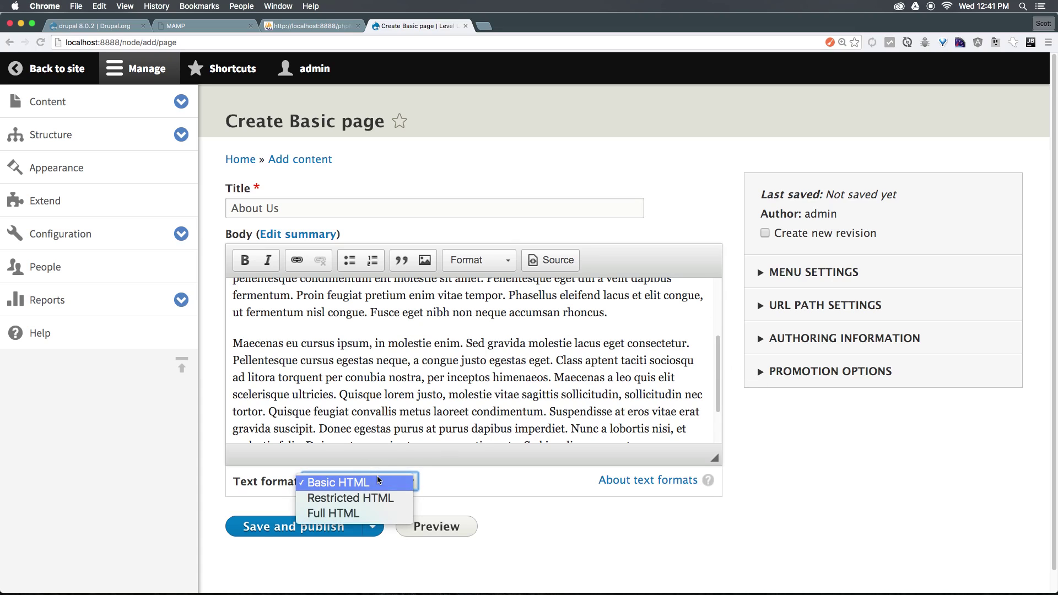
pyautogui.click(460, 488)
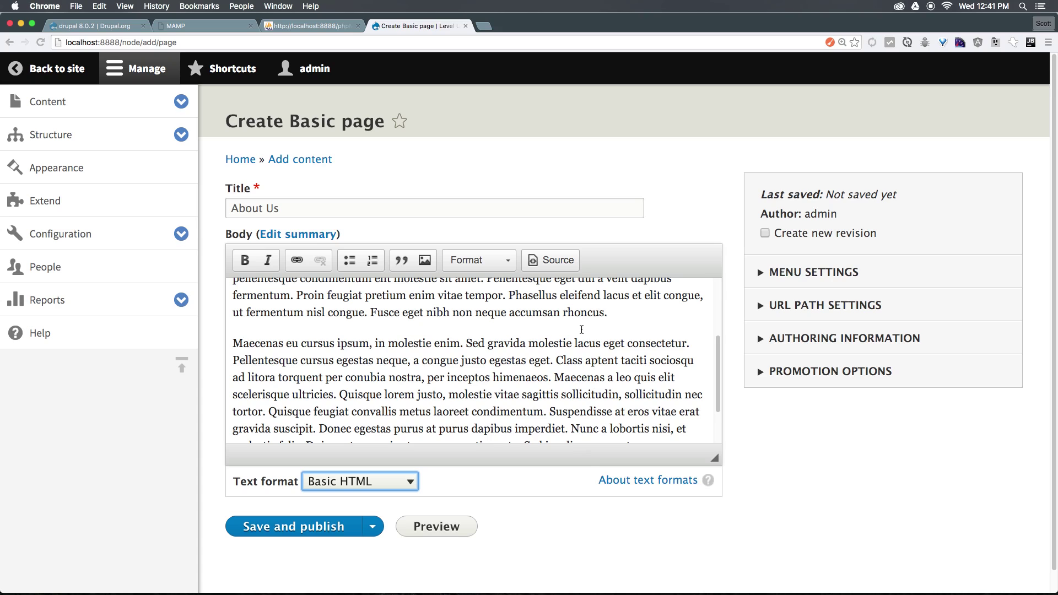
pyautogui.scroll(3, 581, 329)
pyautogui.click(537, 257)
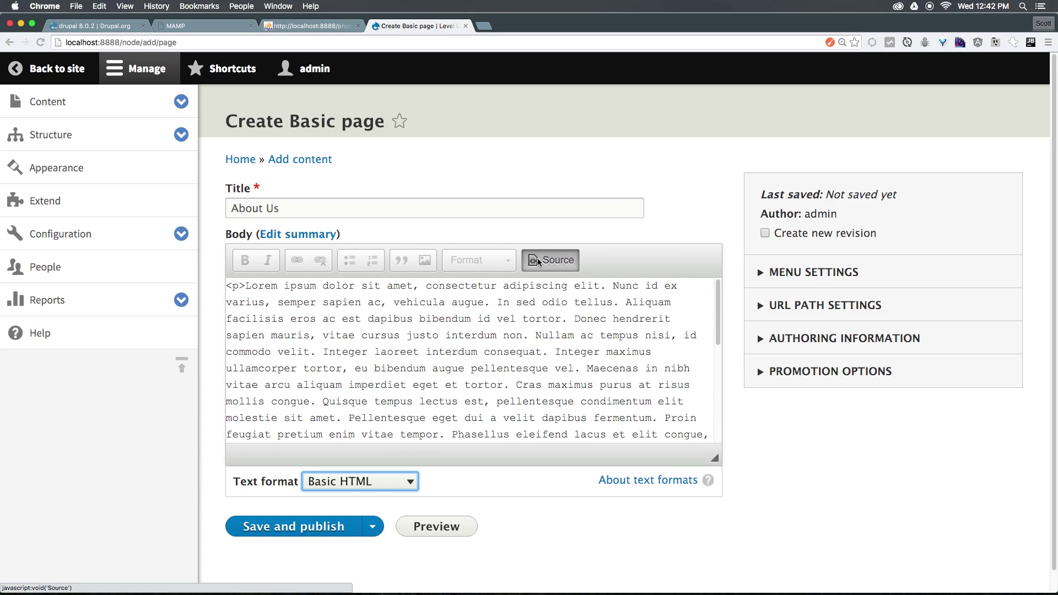
pyautogui.click(537, 257)
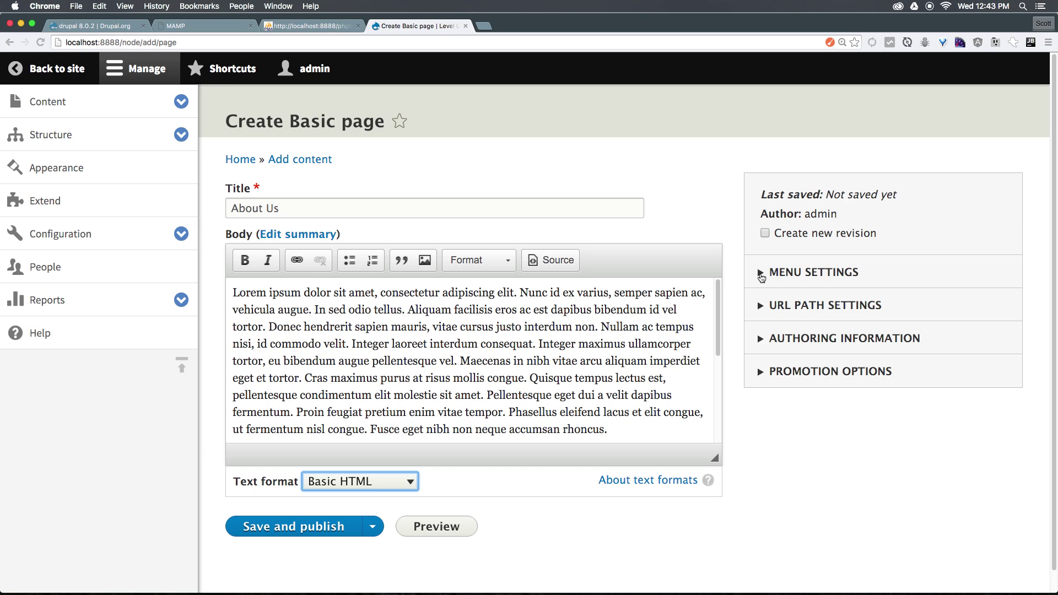
# Enable a menu link for the page in Menu Settings, titled About Us.
pyautogui.click(761, 277)
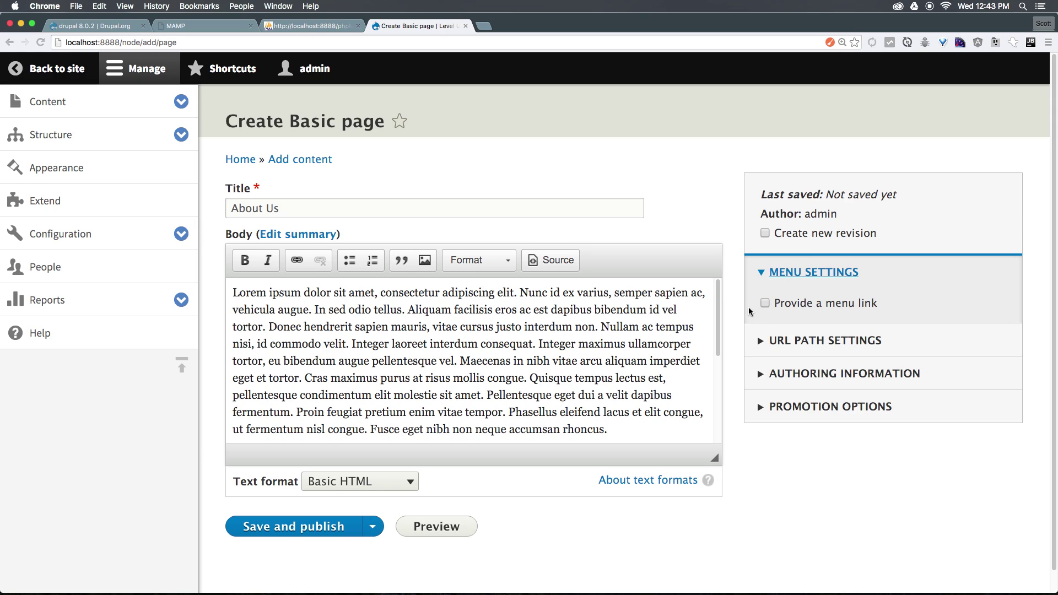
pyautogui.click(765, 303)
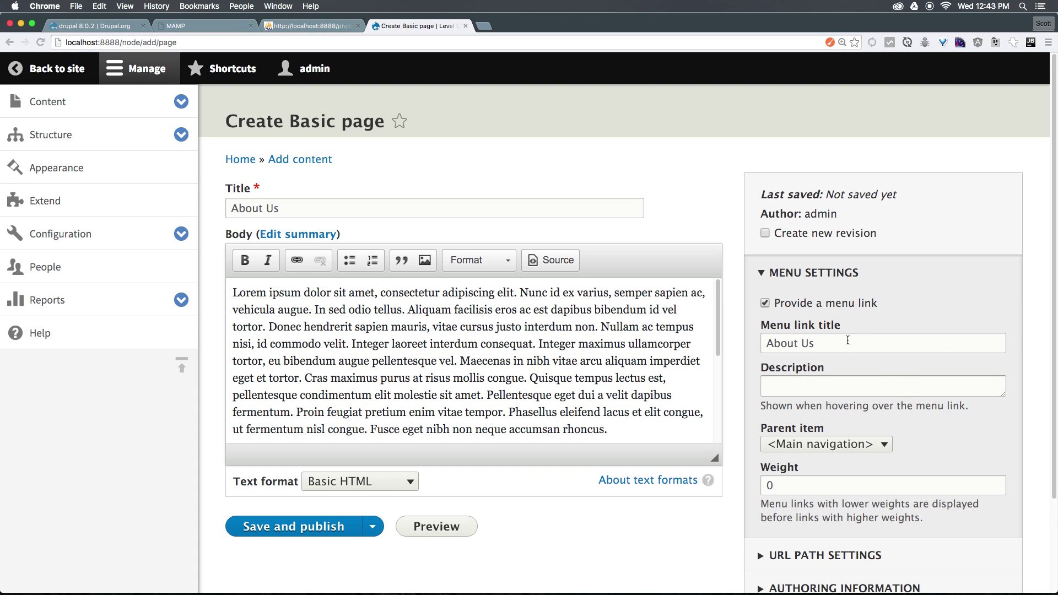
pyautogui.tripleClick(848, 340)
pyautogui.scroll(-3, 850, 338)
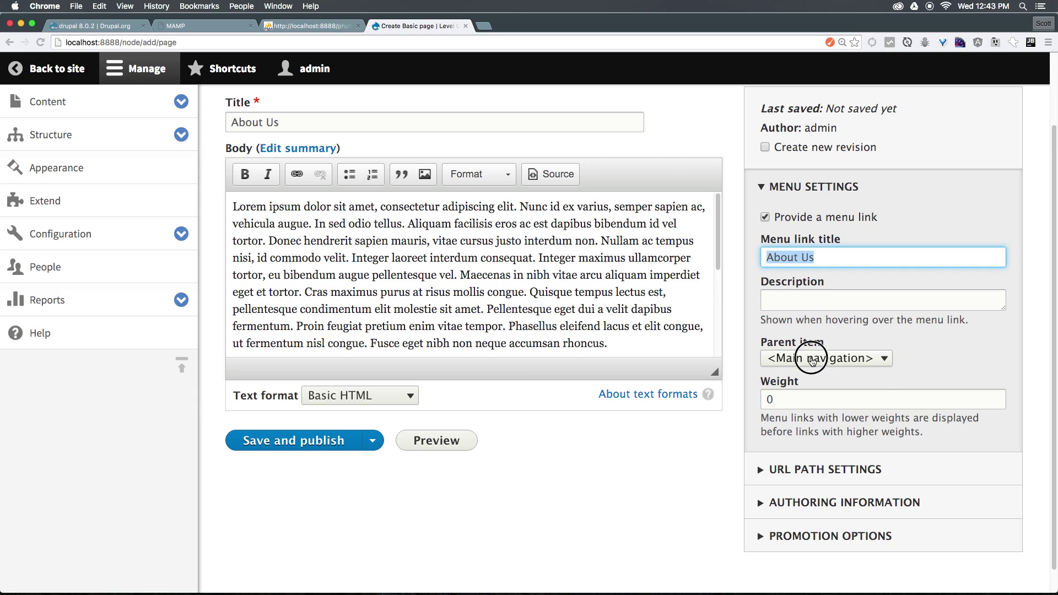
# Keep <Main navigation> as the link's parent and set its weight to 2.
pyautogui.click(810, 358)
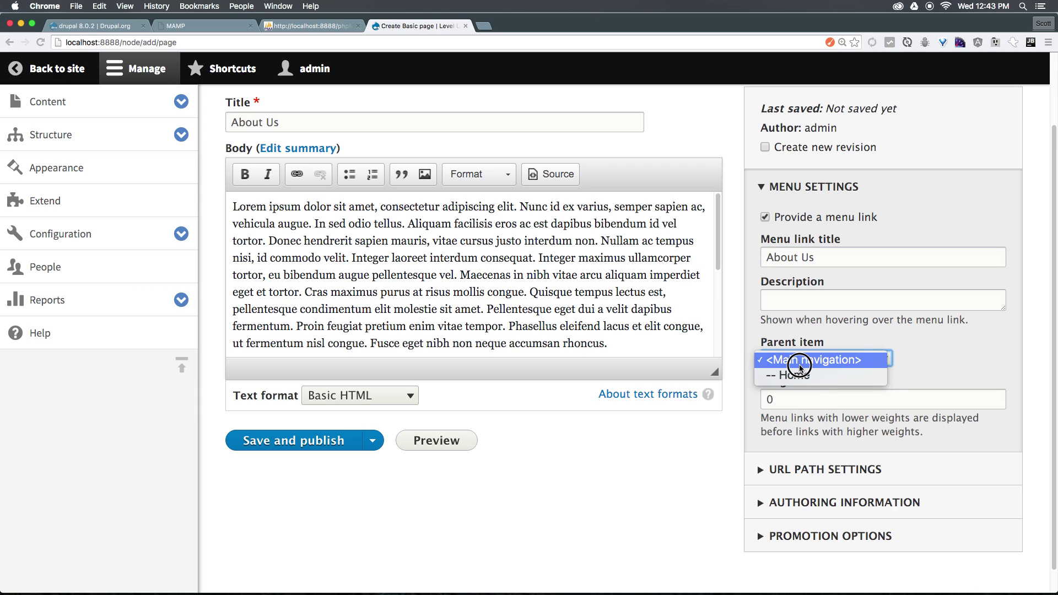
pyautogui.click(799, 362)
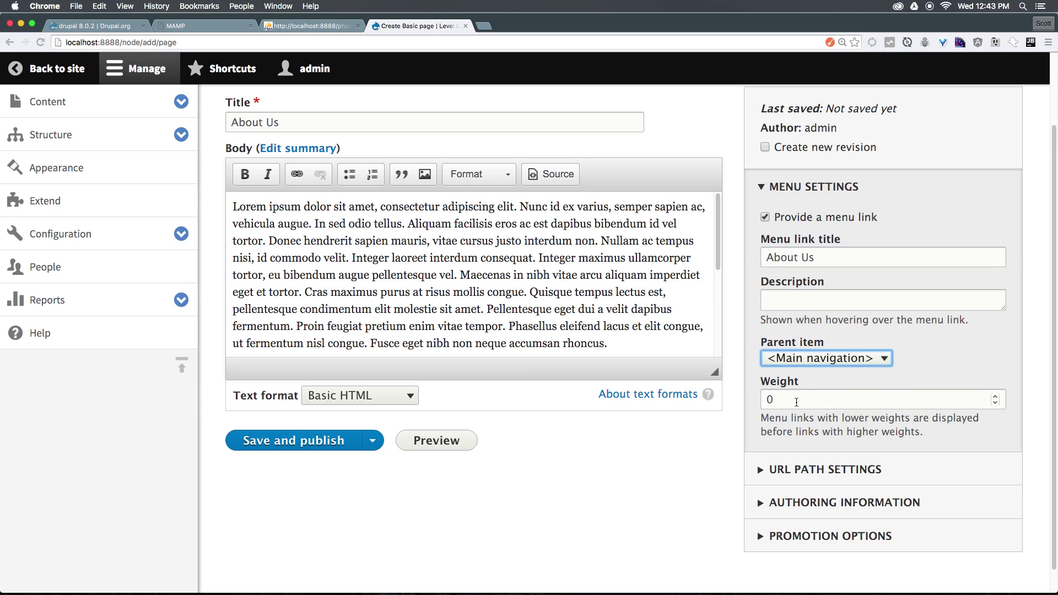
pyautogui.click(797, 400)
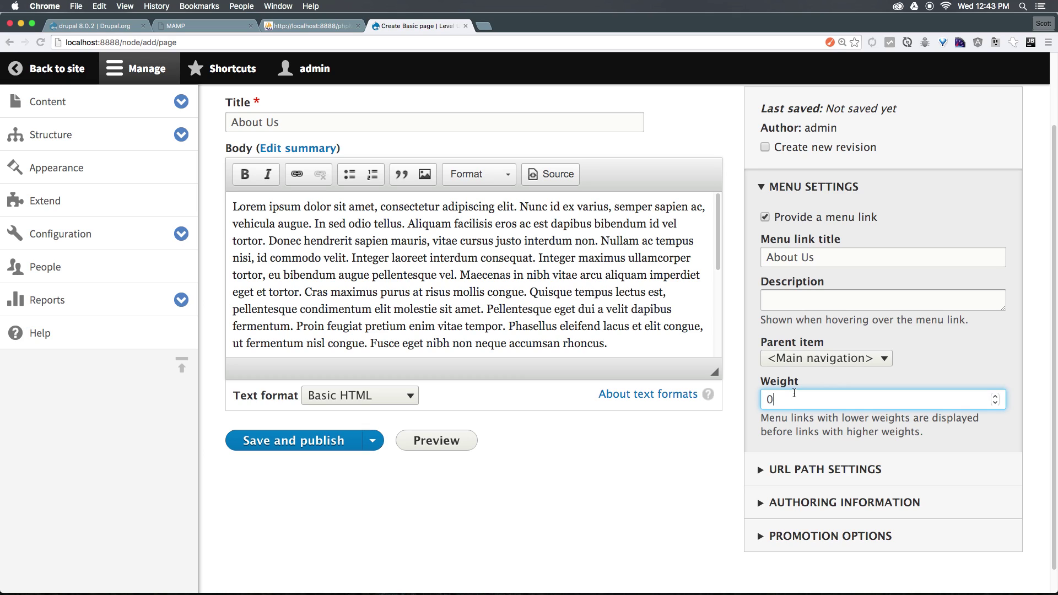
pyautogui.click(847, 375)
pyautogui.scroll(-1, 792, 411)
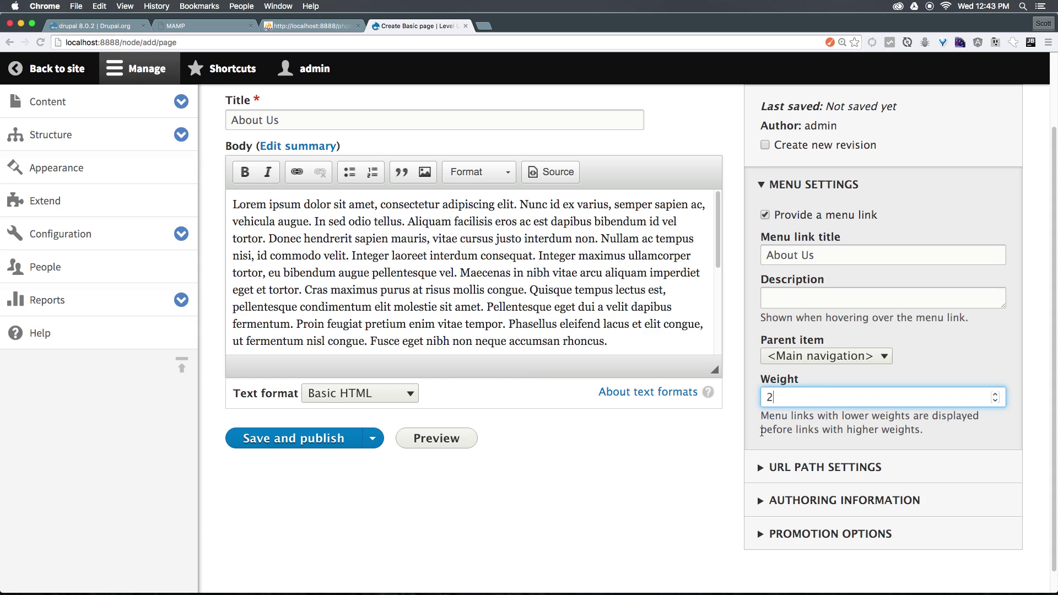
pyautogui.click(762, 432)
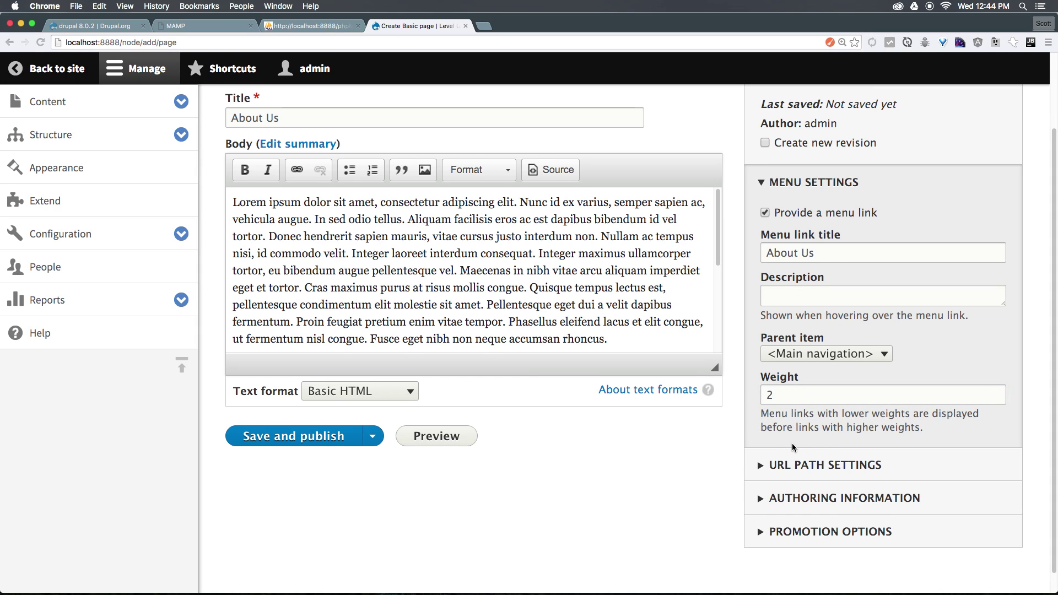
pyautogui.scroll(-1, 792, 447)
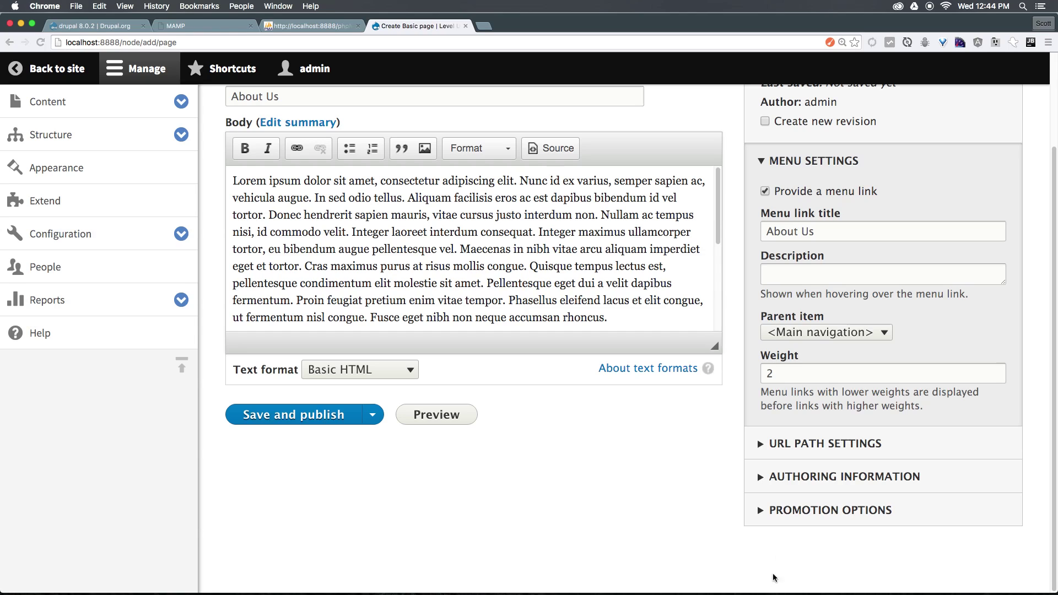
# Expand URL path, authoring information and promotion options, leave them at defaults, and return to the top.
pyautogui.click(840, 451)
pyautogui.scroll(-2, 840, 451)
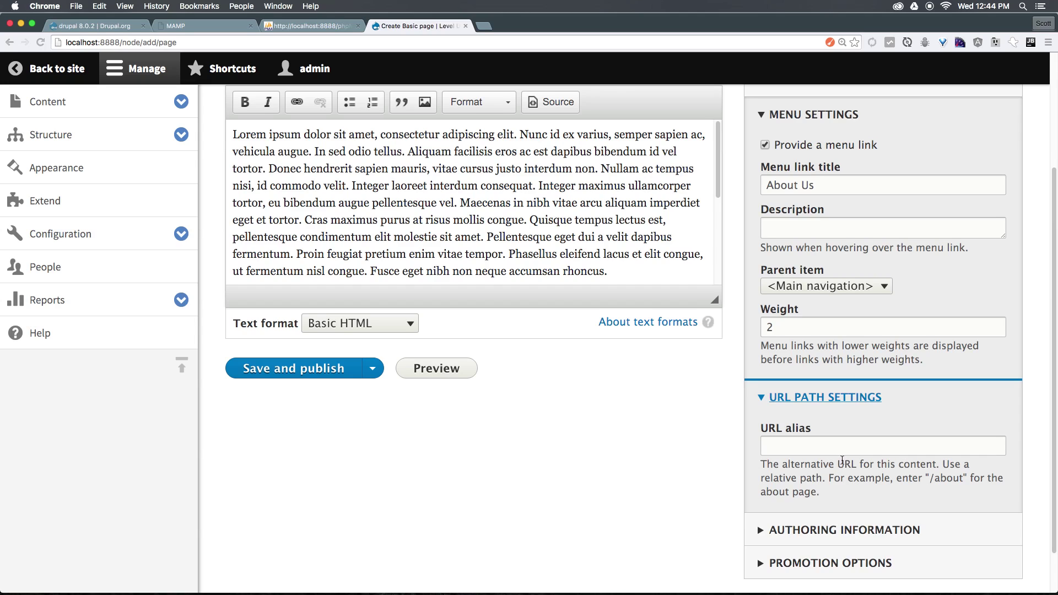
pyautogui.scroll(-2, 842, 460)
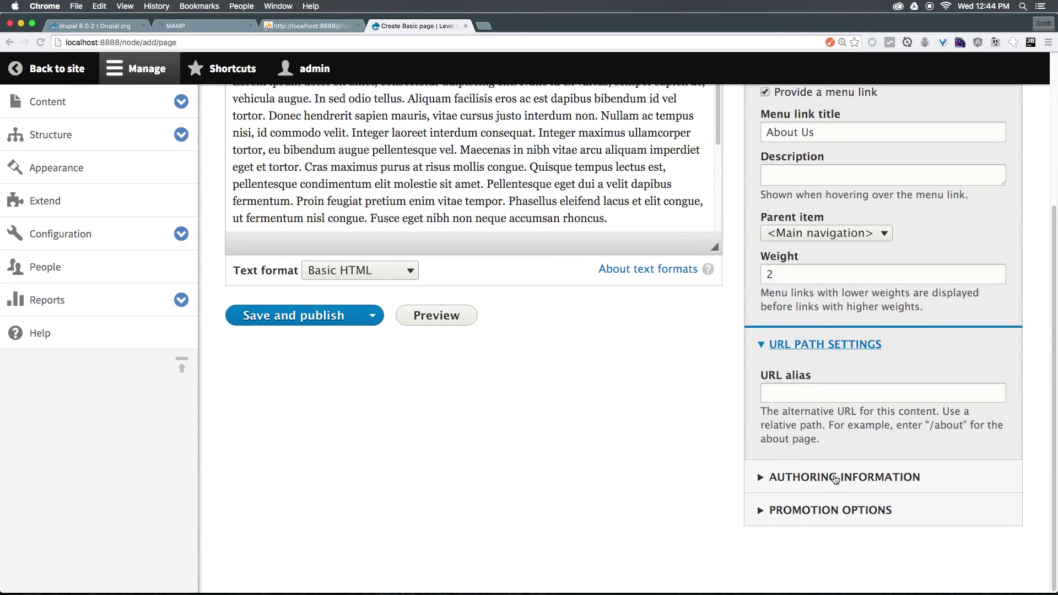
pyautogui.click(830, 477)
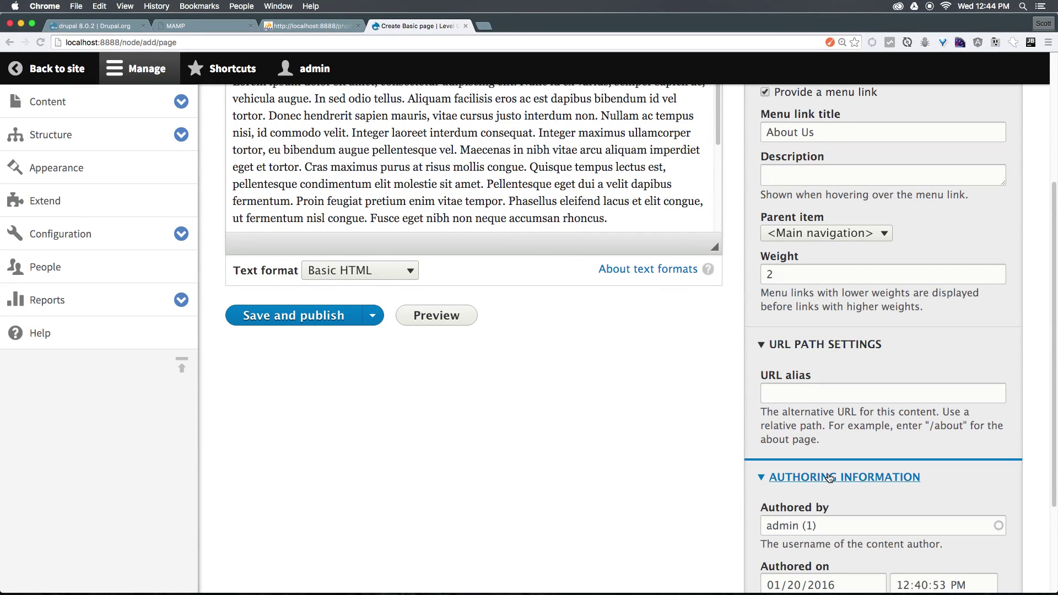
pyautogui.scroll(-5, 832, 469)
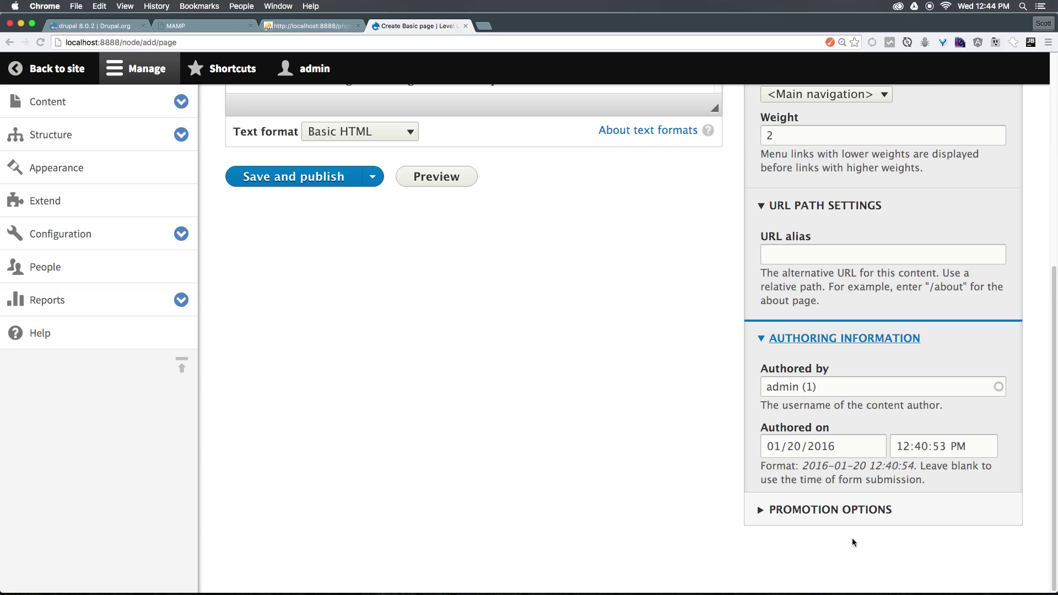
pyautogui.click(863, 508)
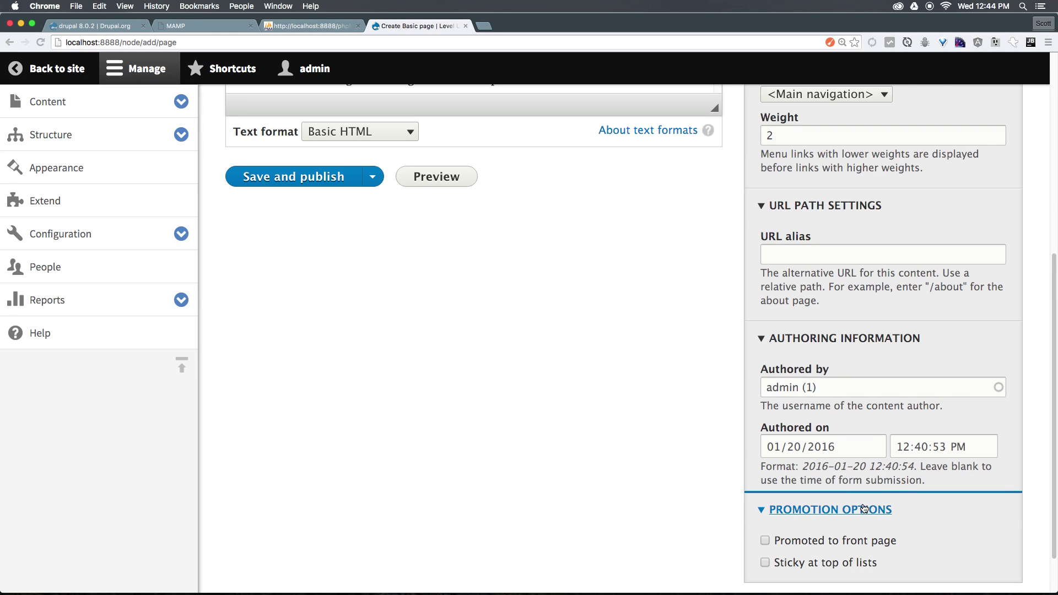
pyautogui.scroll(-2, 858, 518)
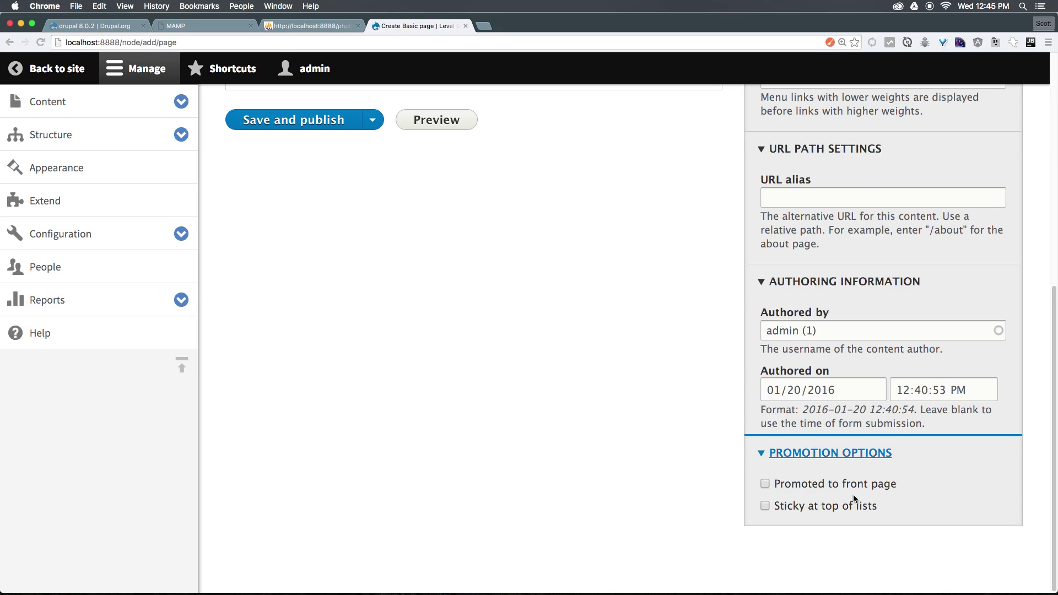
pyautogui.scroll(7, 444, 395)
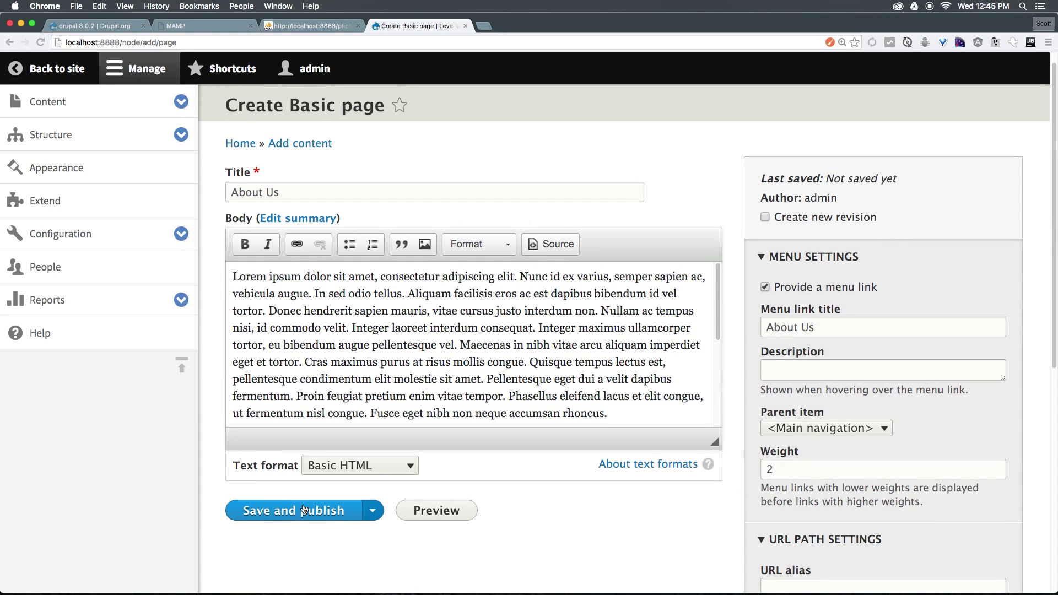
# Save and publish the About Us page, then scroll through the resulting node/1 page.
pyautogui.click(368, 512)
pyautogui.click(263, 516)
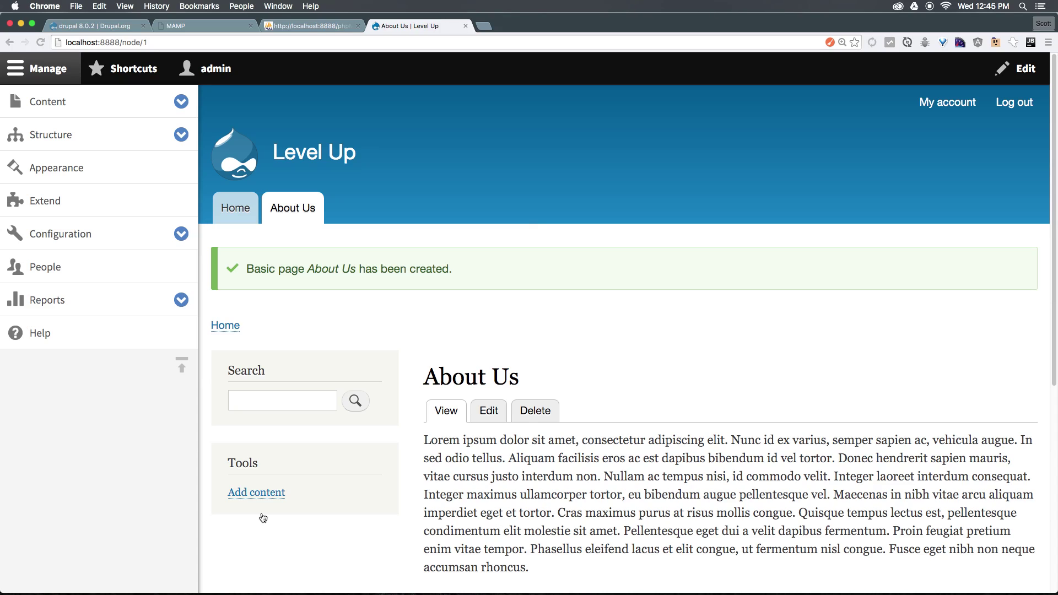
pyautogui.moveTo(243, 465)
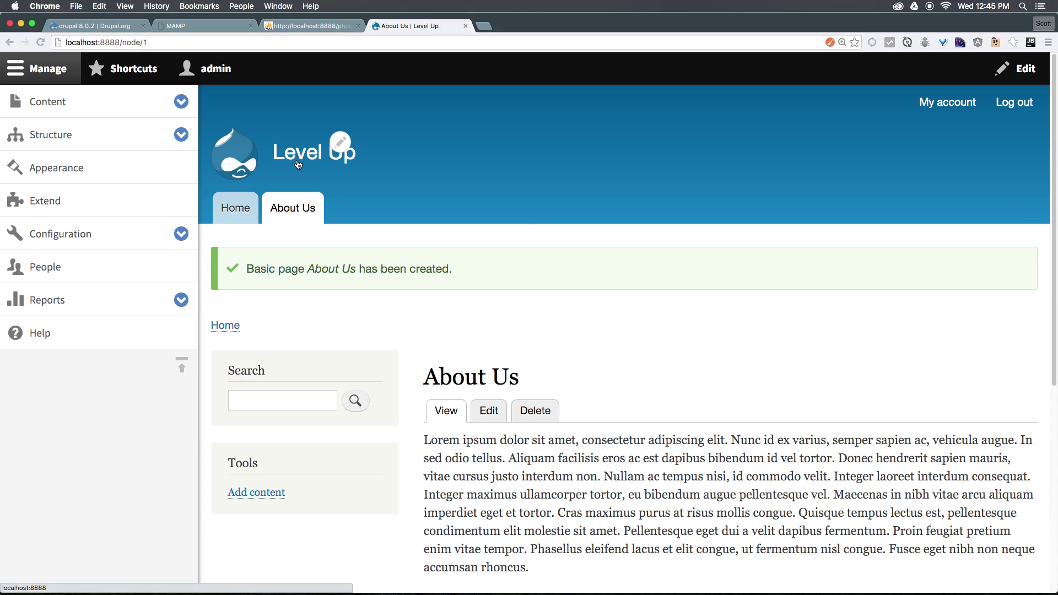
pyautogui.scroll(-10, 530, 372)
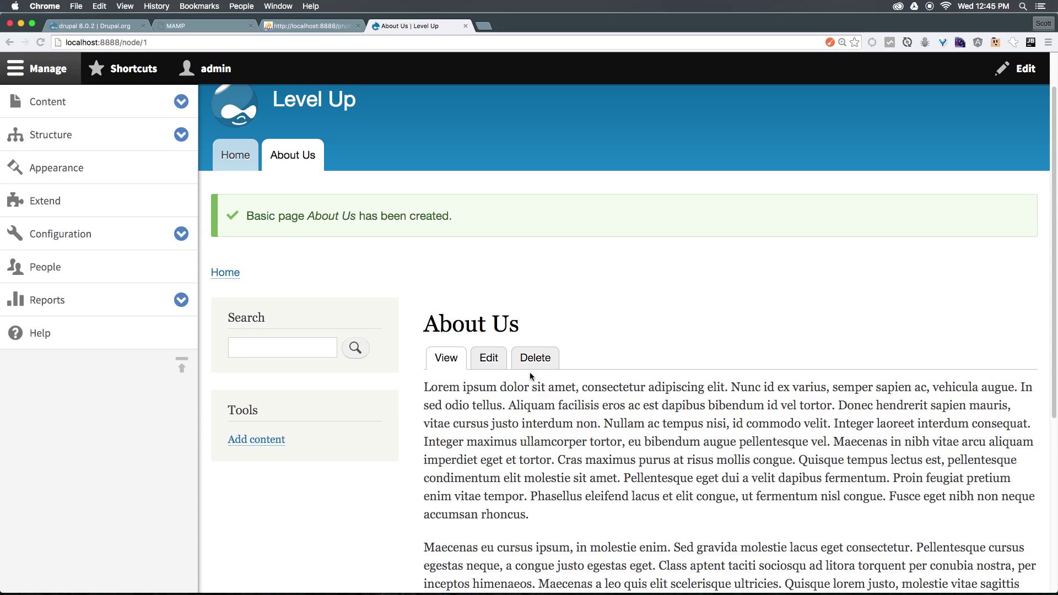
pyautogui.scroll(5, 531, 376)
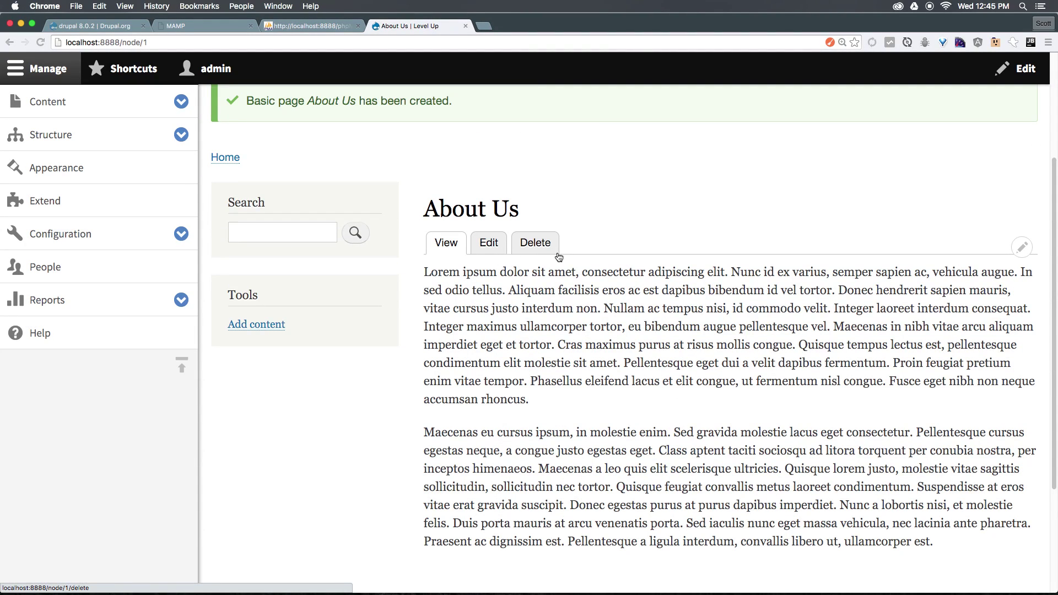
# Load the About Us node/1 URL in a private browsing window as a logged-out visitor.
pyautogui.click(319, 48)
pyautogui.hotkey('ctrl', 'c')
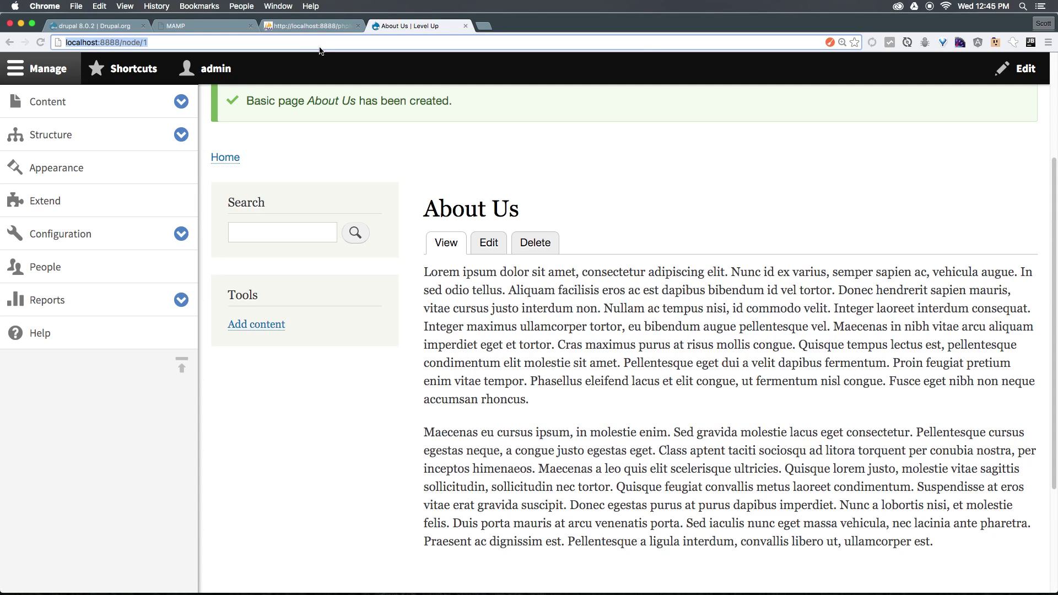
pyautogui.hotkey('ctrl', 'shift', 'n')
pyautogui.hotkey('ctrl', 'v')
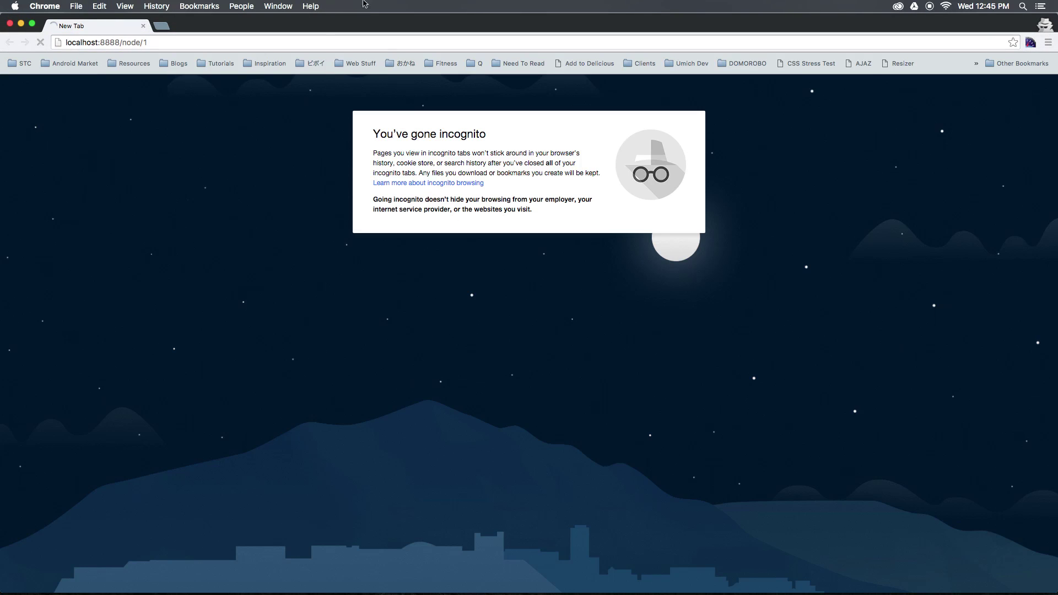
pyautogui.press('Return')
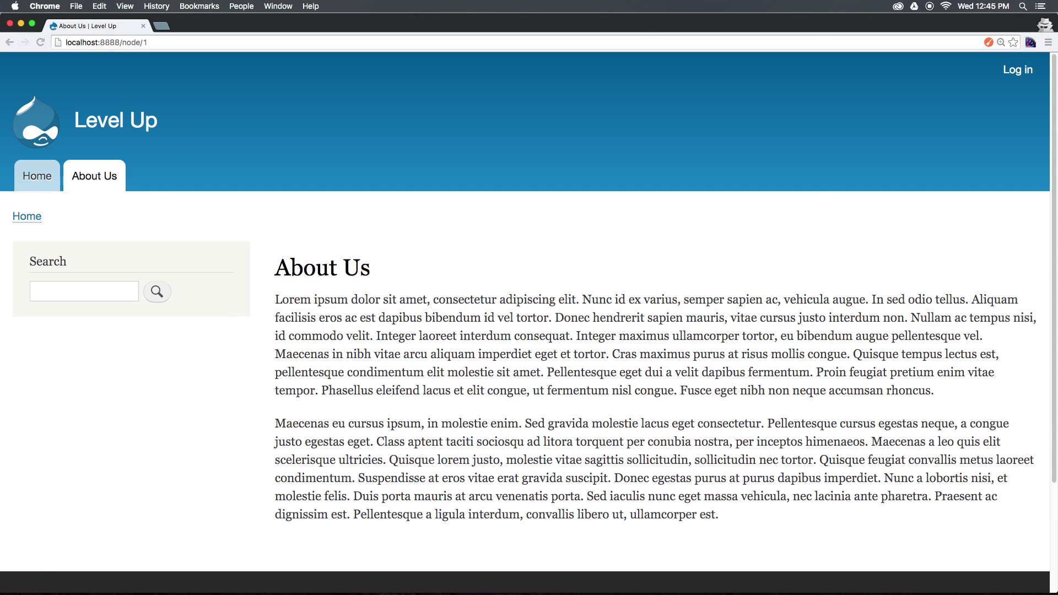
pyautogui.scroll(-3, 496, 276)
pyautogui.scroll(3, 496, 276)
# Switch between the Home and About Us tabs, ending on the front page's 'No front page content' message.
pyautogui.click(17, 184)
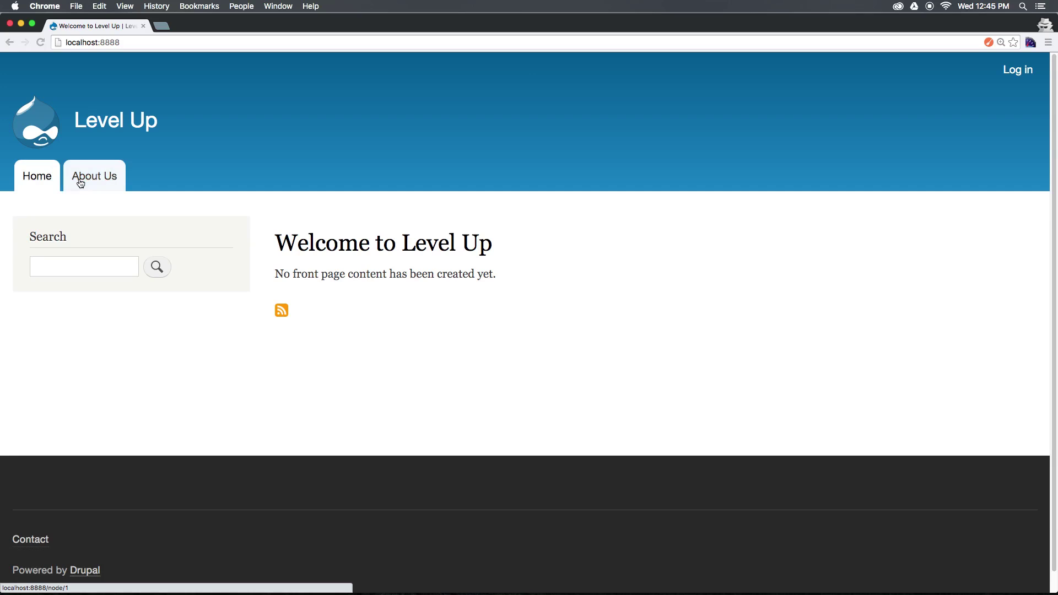
pyautogui.click(80, 182)
pyautogui.click(30, 175)
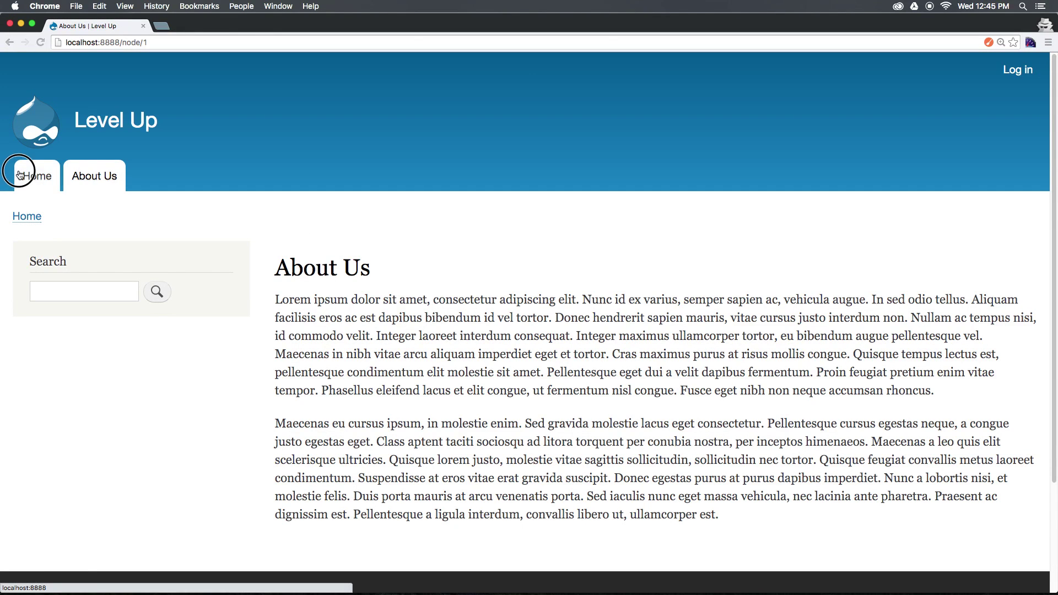
pyautogui.click(77, 175)
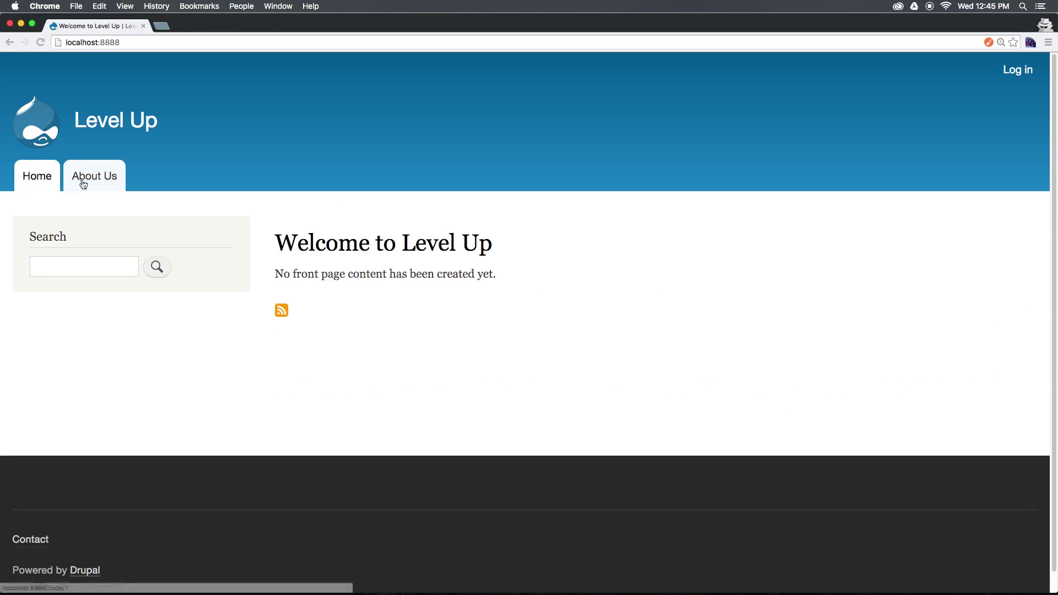
pyautogui.click(34, 176)
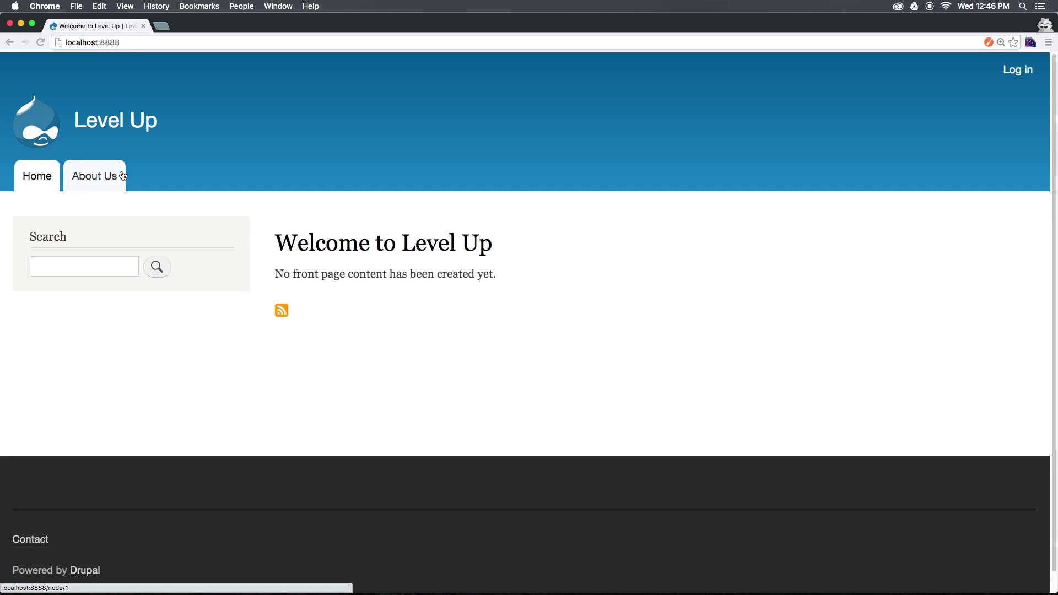
pyautogui.moveTo(519, 279); pyautogui.dragTo(266, 271)
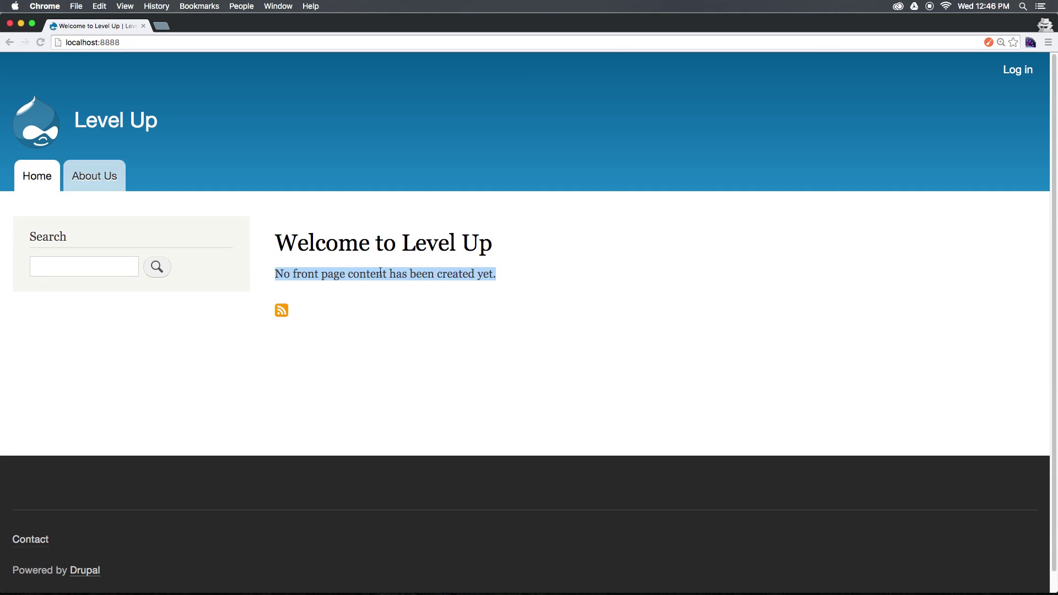